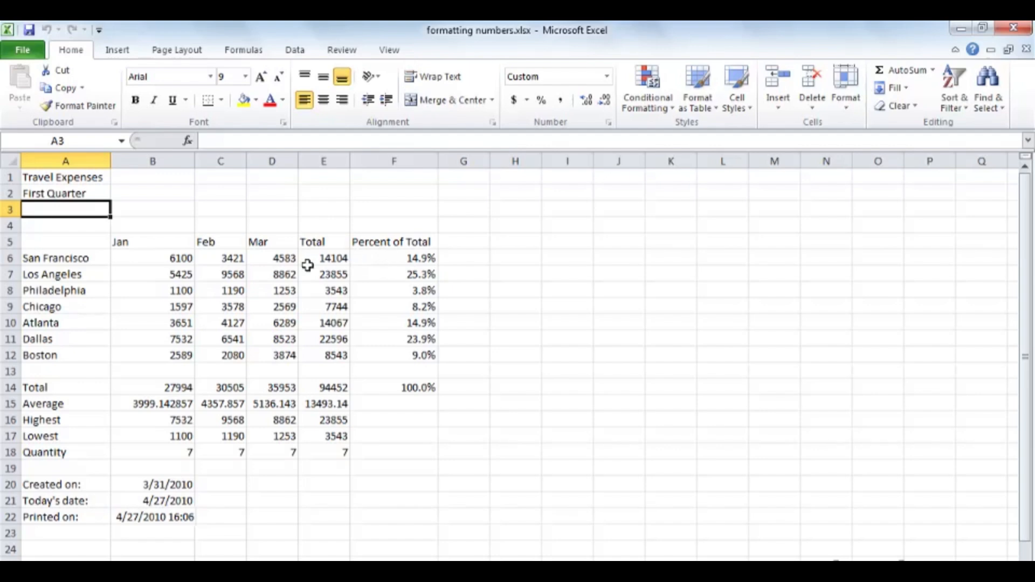
Format B6:E6 and B14:E14 as accounting dollars with zero decimal places.
{"action": "left_click", "coordinate": [140, 259]}
{"action": "left_click_drag", "start_coordinate": [140, 258], "coordinate": [322, 259]}
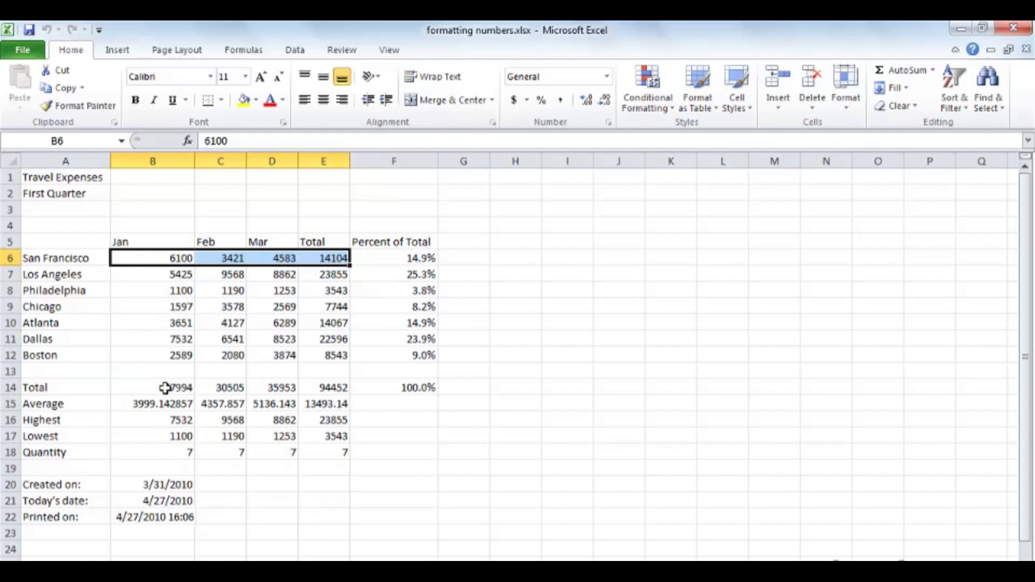
{"action": "left_click_drag", "start_coordinate": [165, 389], "coordinate": [322, 388]}
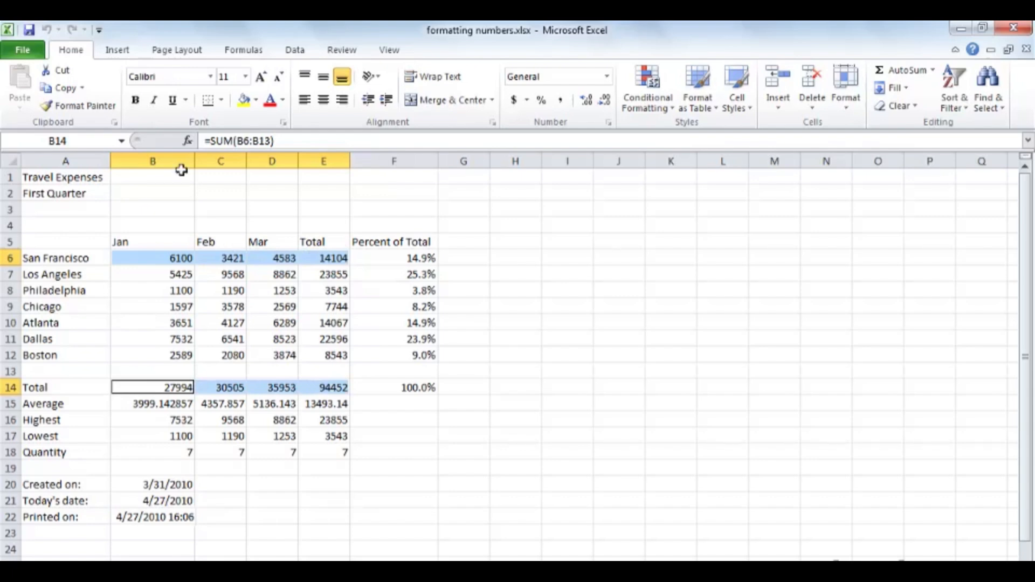
{"action": "left_click", "coordinate": [514, 101]}
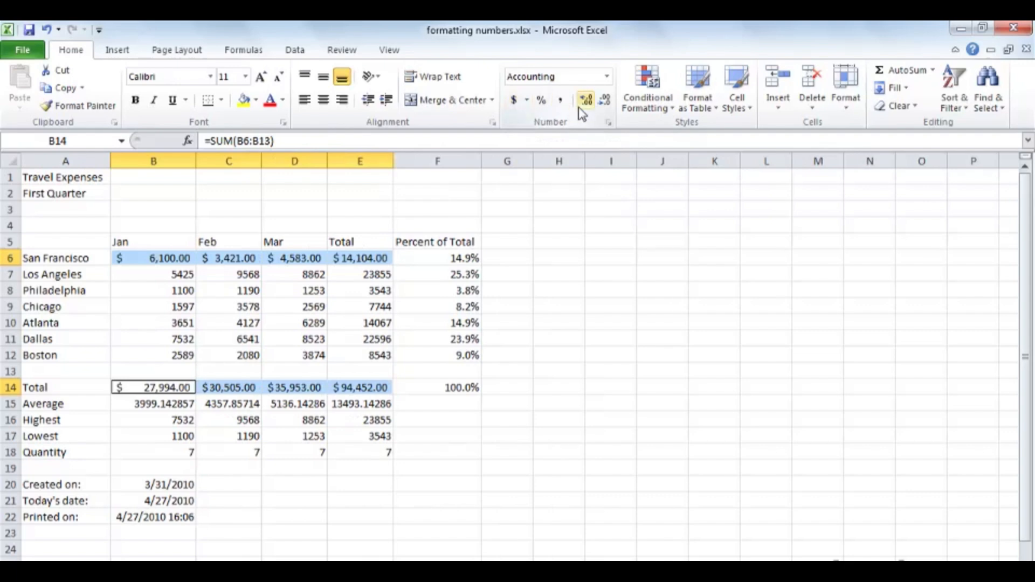
{"action": "left_click", "coordinate": [605, 102]}
{"action": "left_click", "coordinate": [605, 101]}
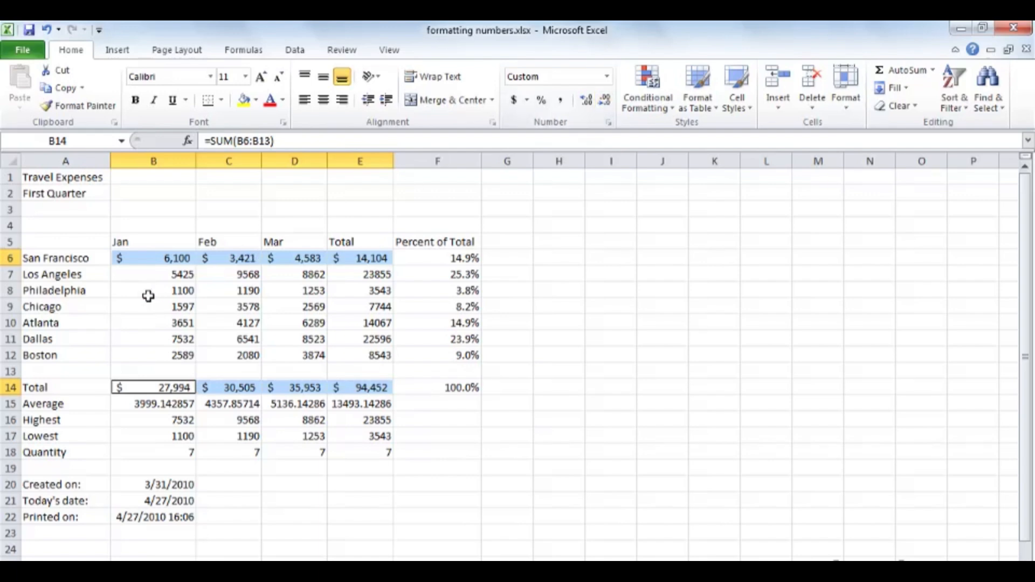
Apply Comma Style with no decimals to B7:E12 and B15:E18.
{"action": "left_click_drag", "start_coordinate": [144, 274], "coordinate": [358, 347]}
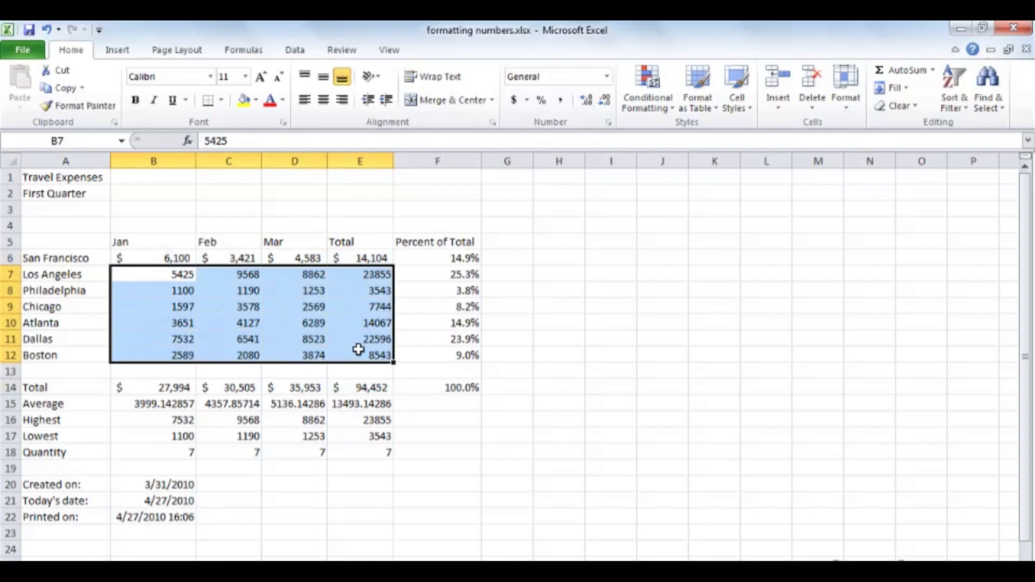
{"action": "left_click_drag", "start_coordinate": [165, 405], "coordinate": [351, 451]}
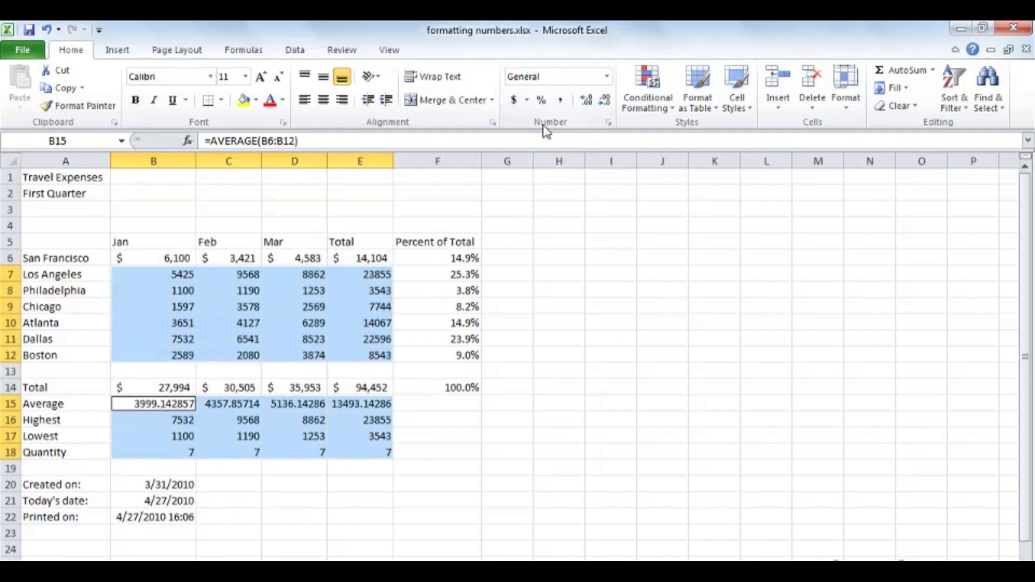
{"action": "left_click", "coordinate": [561, 104]}
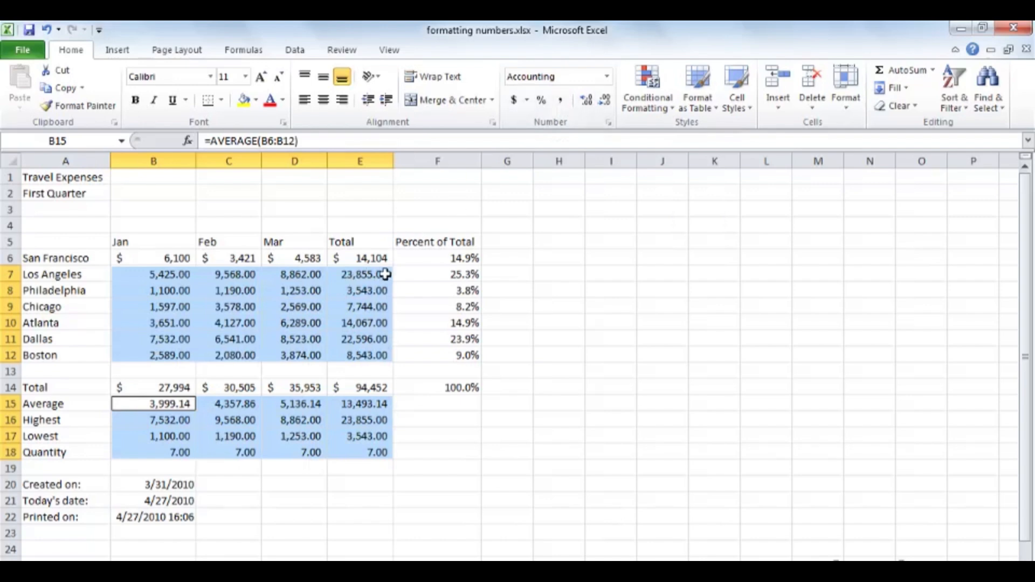
{"action": "left_click", "coordinate": [606, 108]}
{"action": "left_click", "coordinate": [606, 109]}
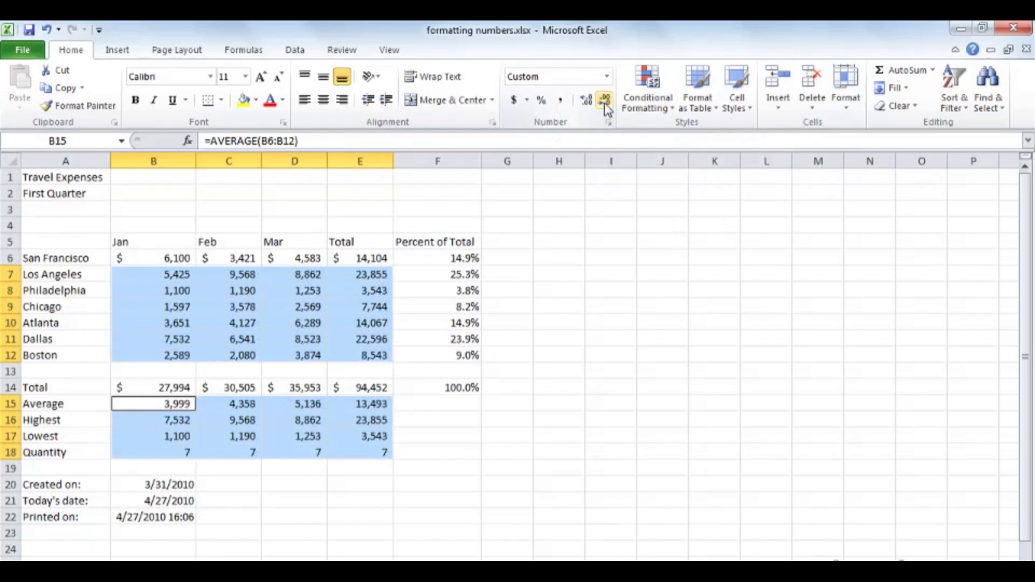
{"action": "left_click", "coordinate": [296, 292]}
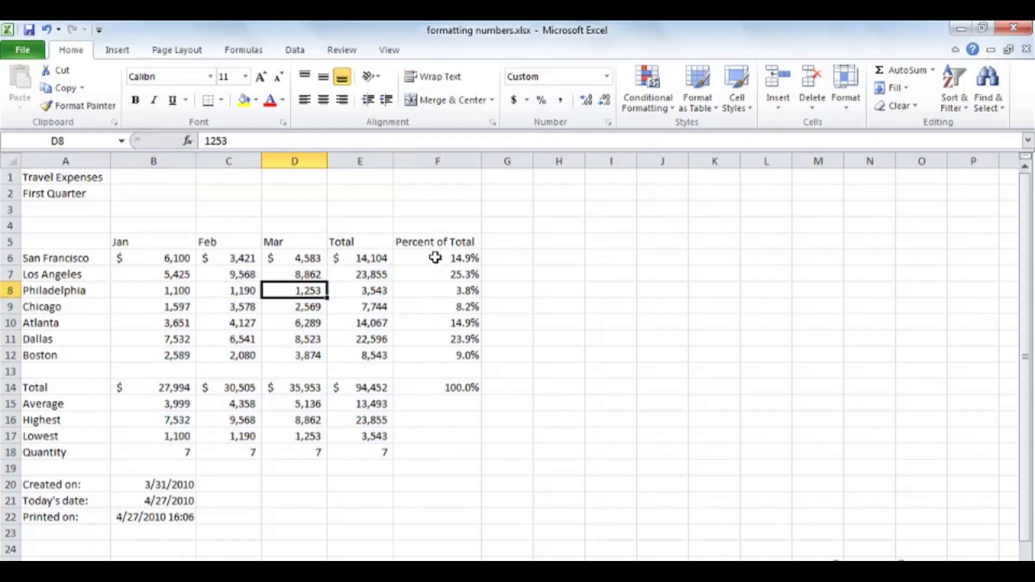
{"action": "left_click_drag", "start_coordinate": [436, 259], "coordinate": [447, 386]}
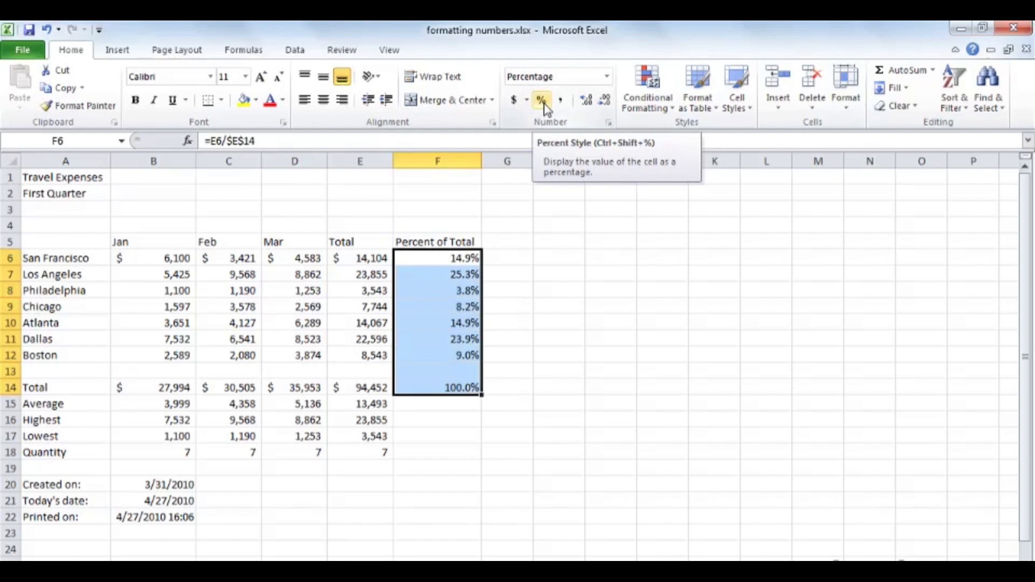
{"action": "left_click", "coordinate": [589, 103]}
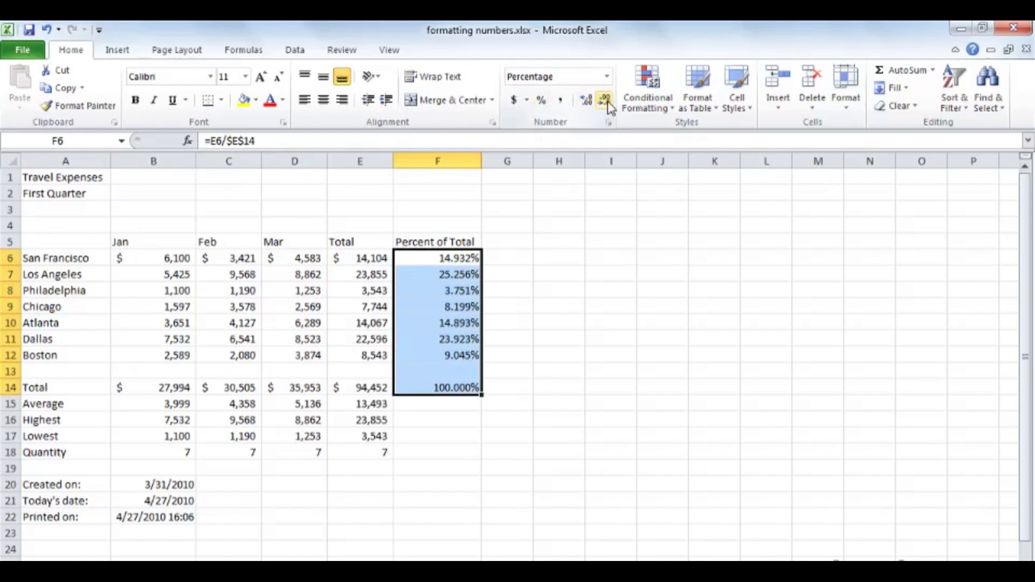
{"action": "left_click", "coordinate": [606, 103]}
{"action": "left_click", "coordinate": [606, 102]}
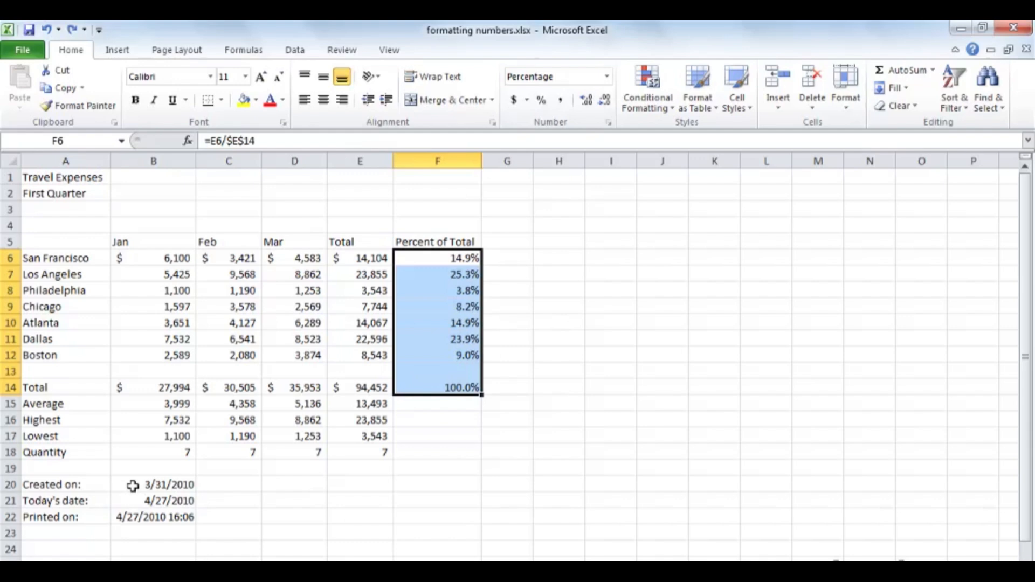
Left-align the three dates in B20:B22.
{"action": "left_click", "coordinate": [132, 486]}
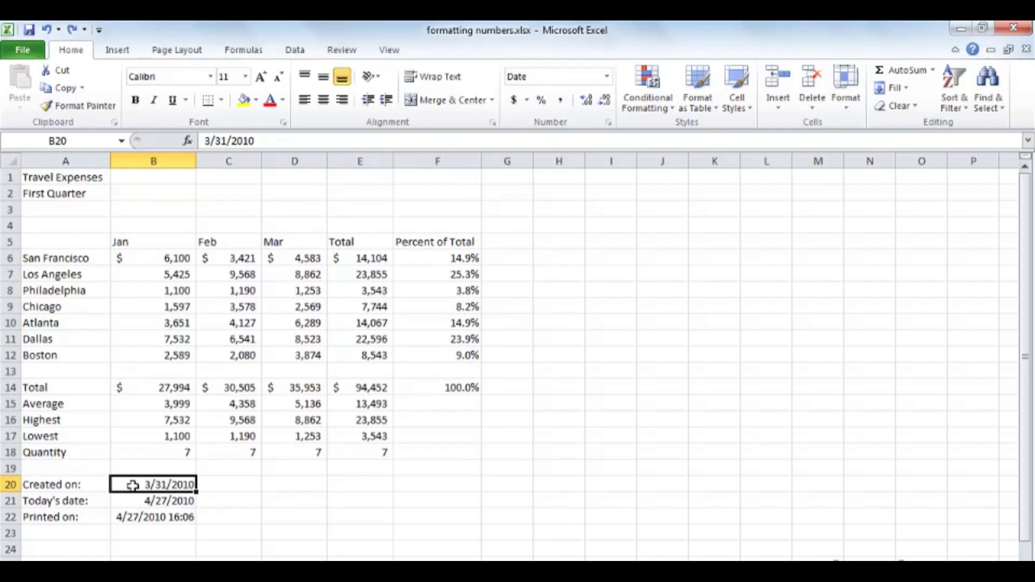
{"action": "left_click_drag", "start_coordinate": [132, 486], "coordinate": [133, 515]}
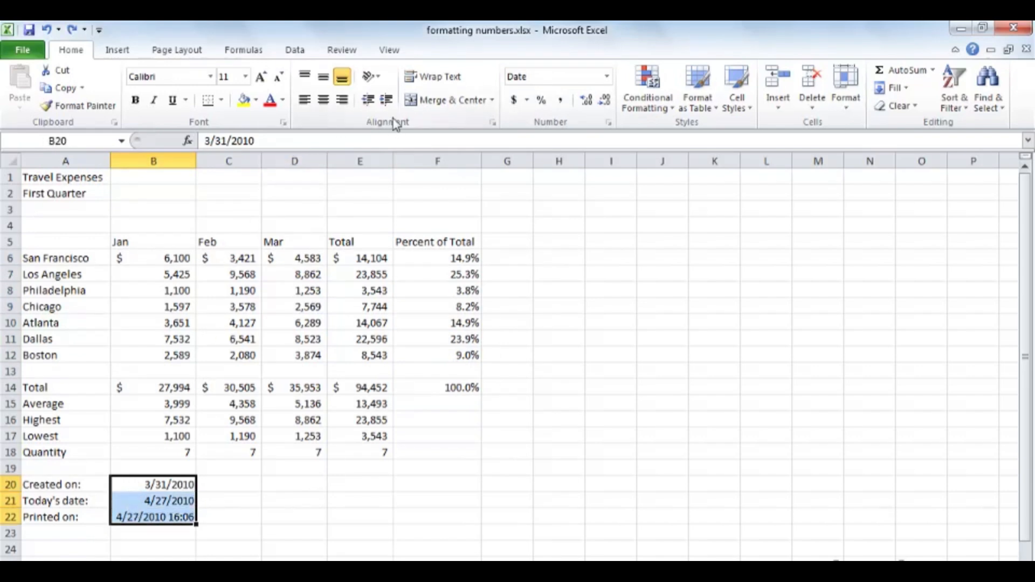
{"action": "left_click", "coordinate": [305, 101]}
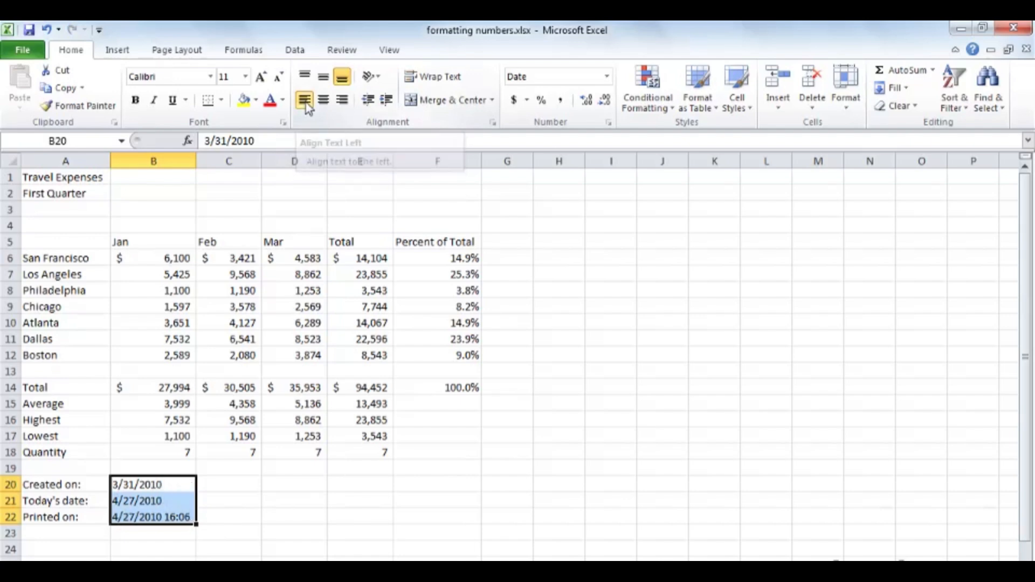
Inspect the formulas behind the Created on, Today's date and Printed on cells.
{"action": "left_click", "coordinate": [183, 485]}
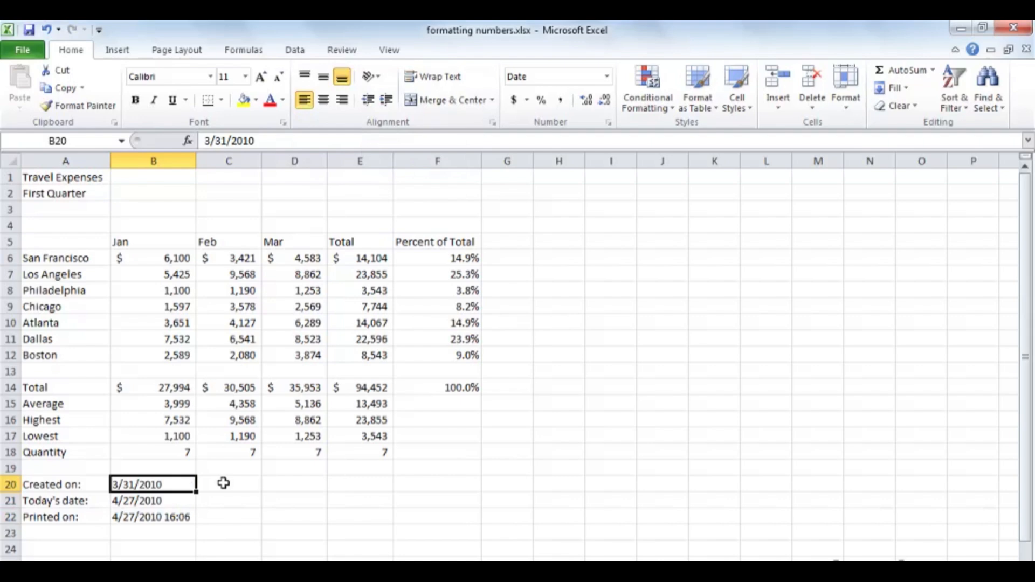
{"action": "left_click", "coordinate": [176, 501]}
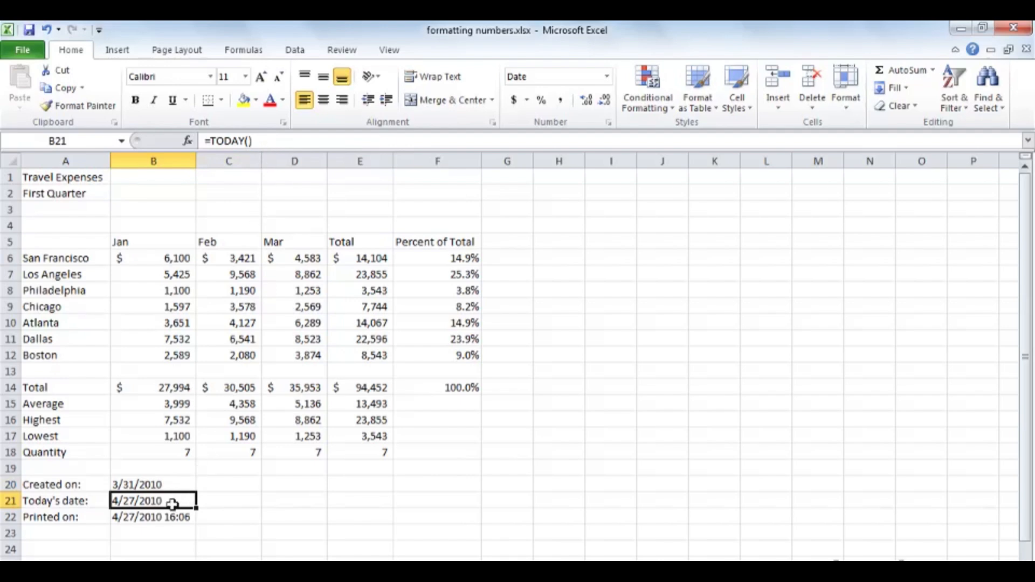
{"action": "left_click", "coordinate": [151, 518]}
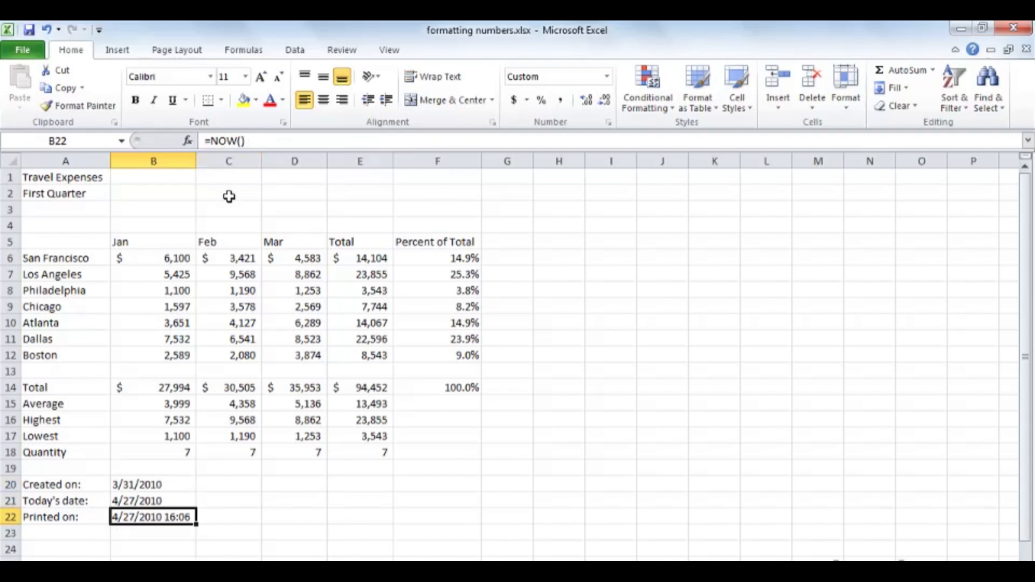
{"action": "left_click", "coordinate": [175, 484]}
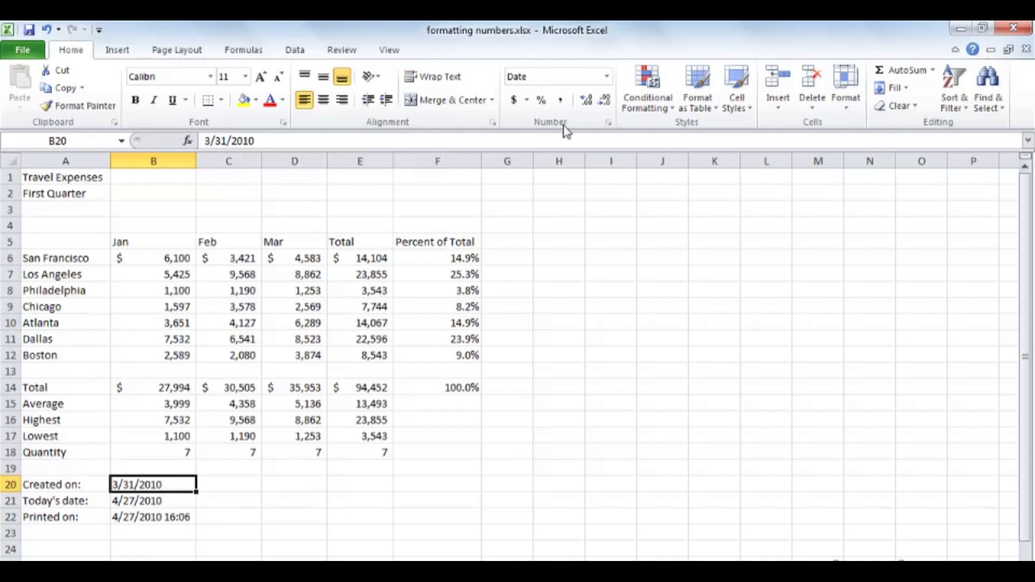
Apply the 'March 14, 2001' date type to B20 so it reads March 31, 2010.
{"action": "left_click", "coordinate": [608, 123]}
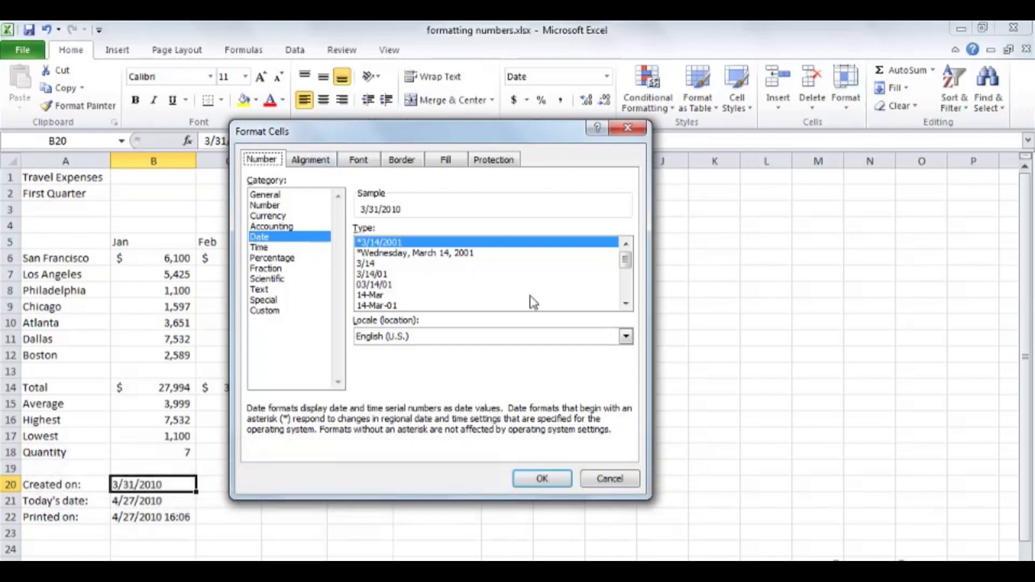
{"action": "left_click", "coordinate": [626, 303]}
{"action": "left_click", "coordinate": [626, 303]}
{"action": "left_click", "coordinate": [626, 303]}
{"action": "left_click", "coordinate": [626, 303]}
{"action": "left_click", "coordinate": [626, 303]}
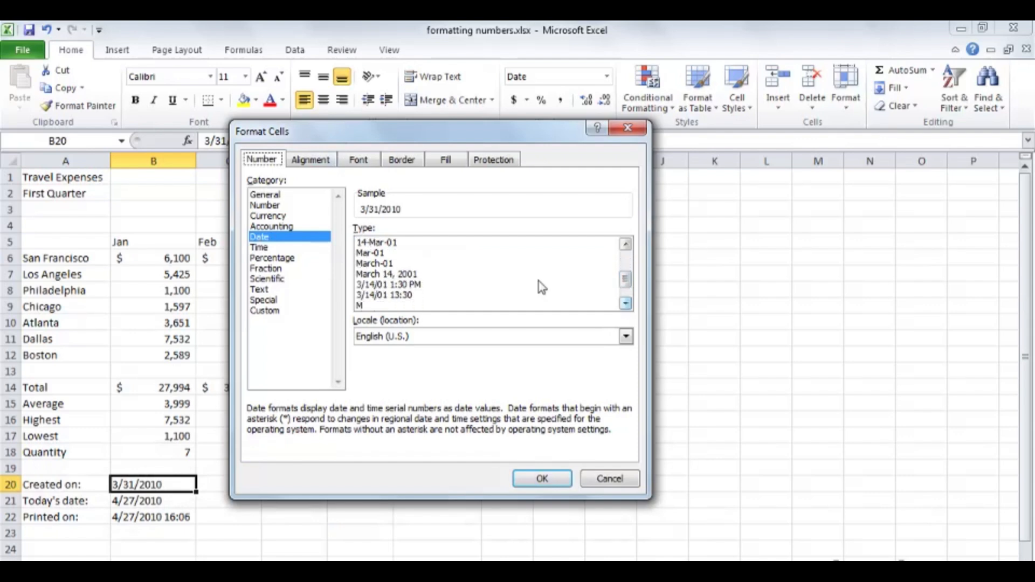
{"action": "left_click", "coordinate": [406, 275]}
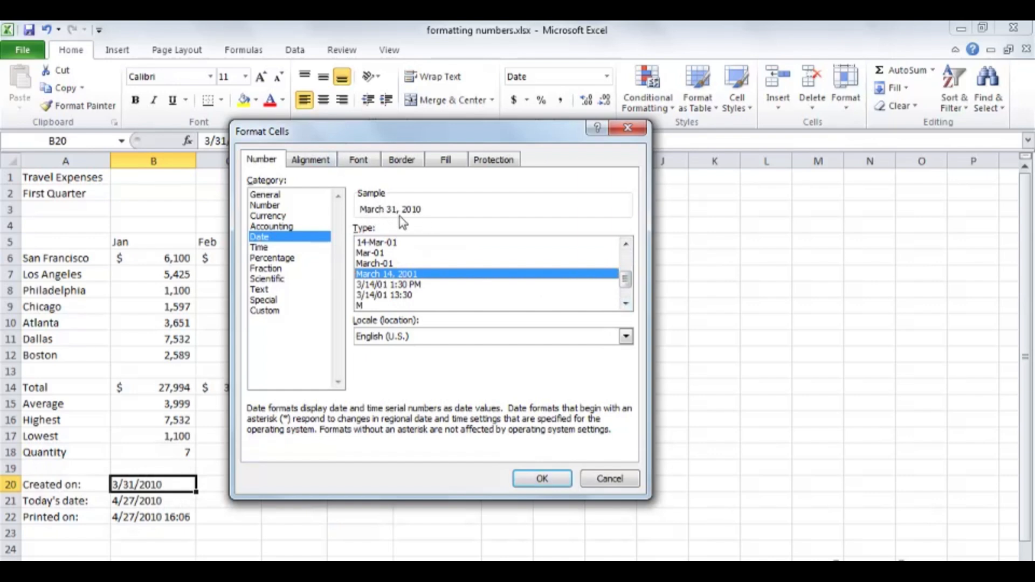
{"action": "left_click", "coordinate": [541, 480]}
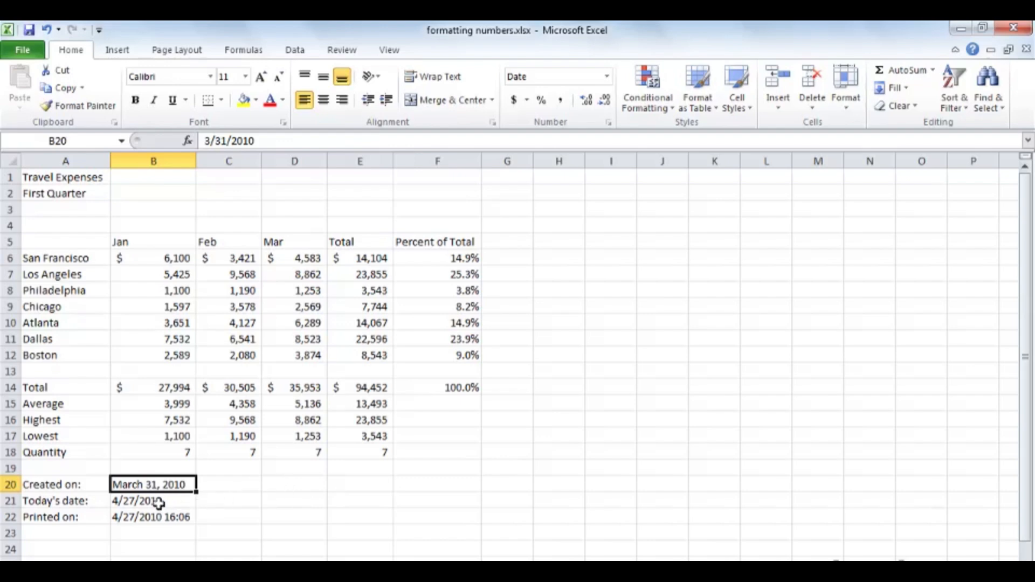
Copy B20's long-date format onto B21 with Format Painter.
{"action": "left_click", "coordinate": [76, 106]}
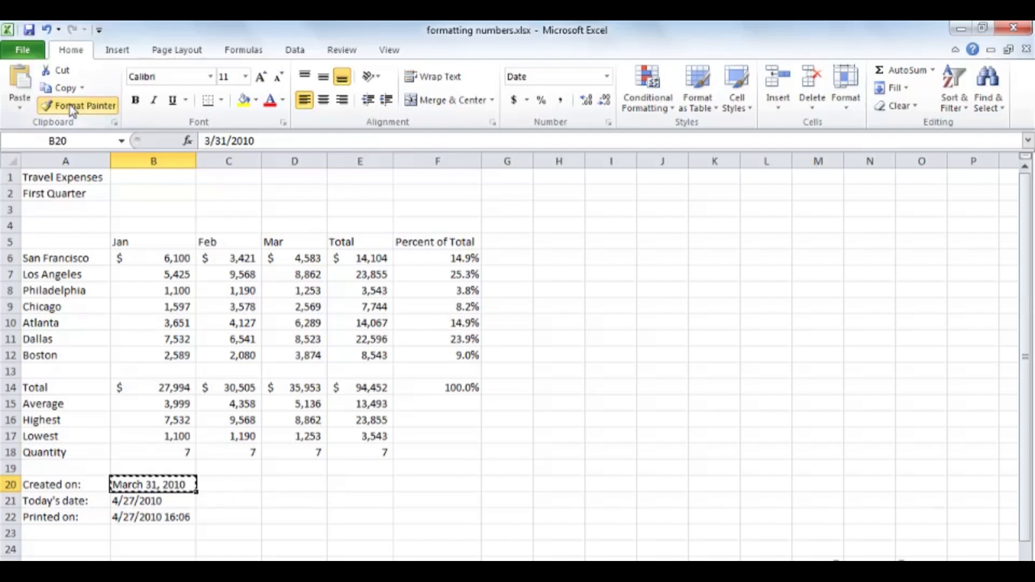
{"action": "left_click", "coordinate": [156, 501]}
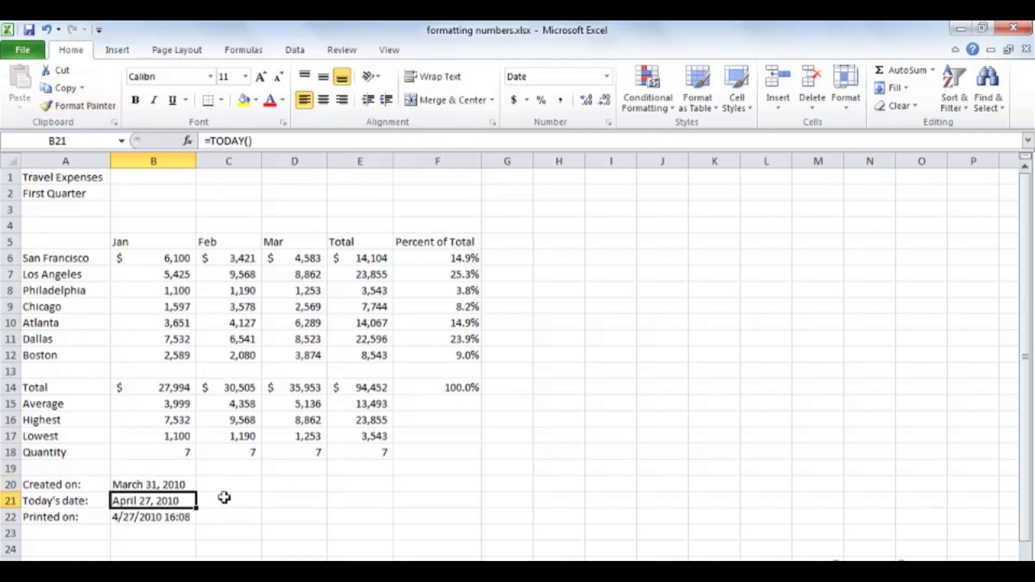
{"action": "left_click", "coordinate": [147, 519]}
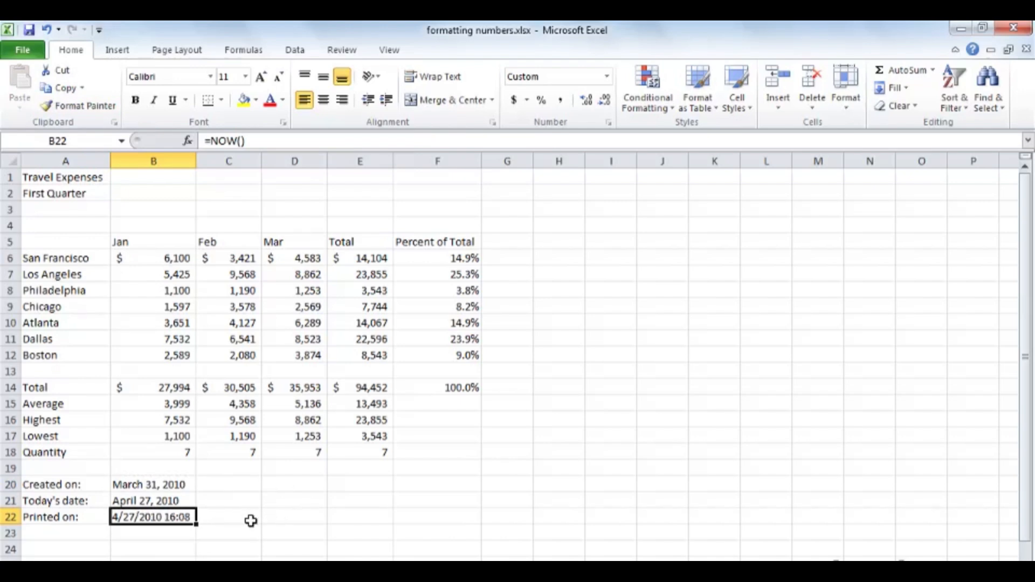
Merge B22:D22 and left-align the merged printed-on timestamp.
{"action": "left_click_drag", "start_coordinate": [169, 518], "coordinate": [287, 519]}
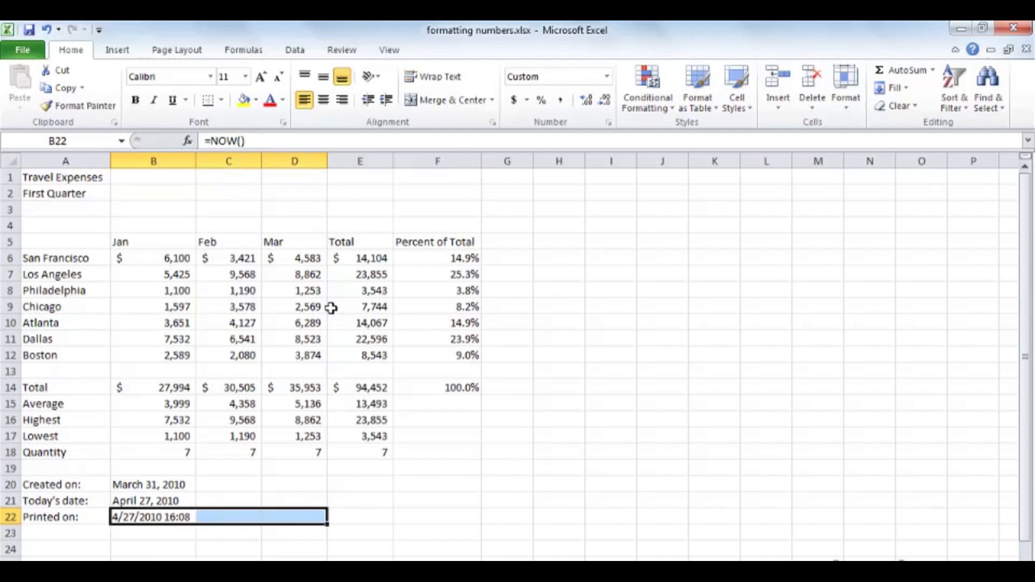
{"action": "left_click", "coordinate": [421, 103]}
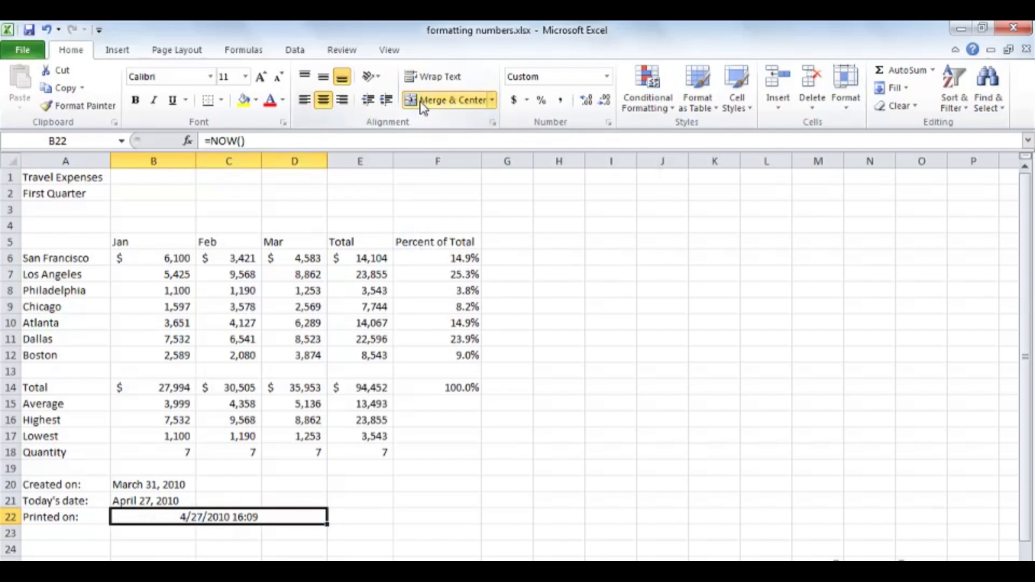
{"action": "left_click", "coordinate": [306, 103]}
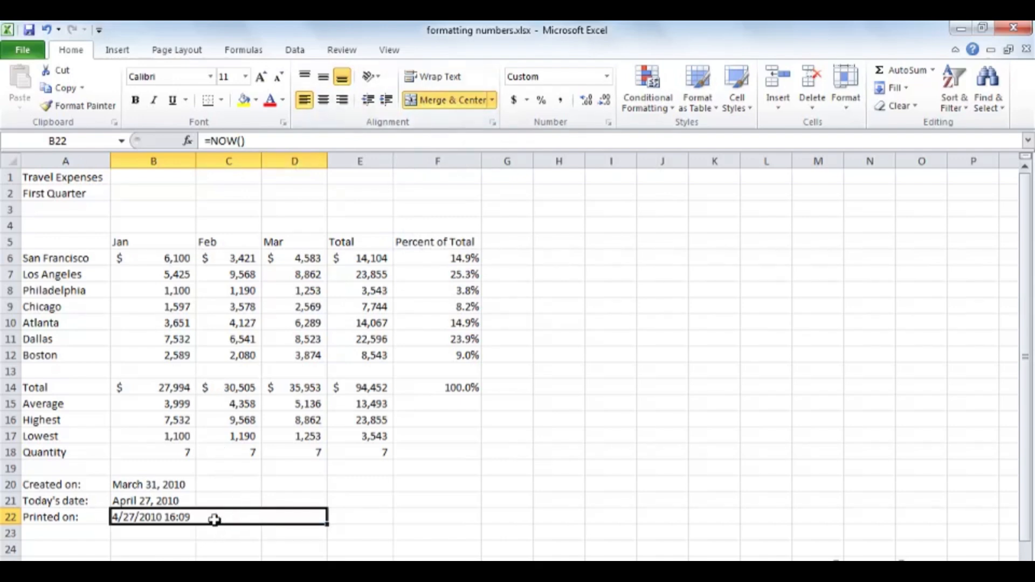
Give B22 the custom format code 'mmmm dd, yyyy at hh:mm:ss'.
{"action": "key", "text": "ctrl+1"}
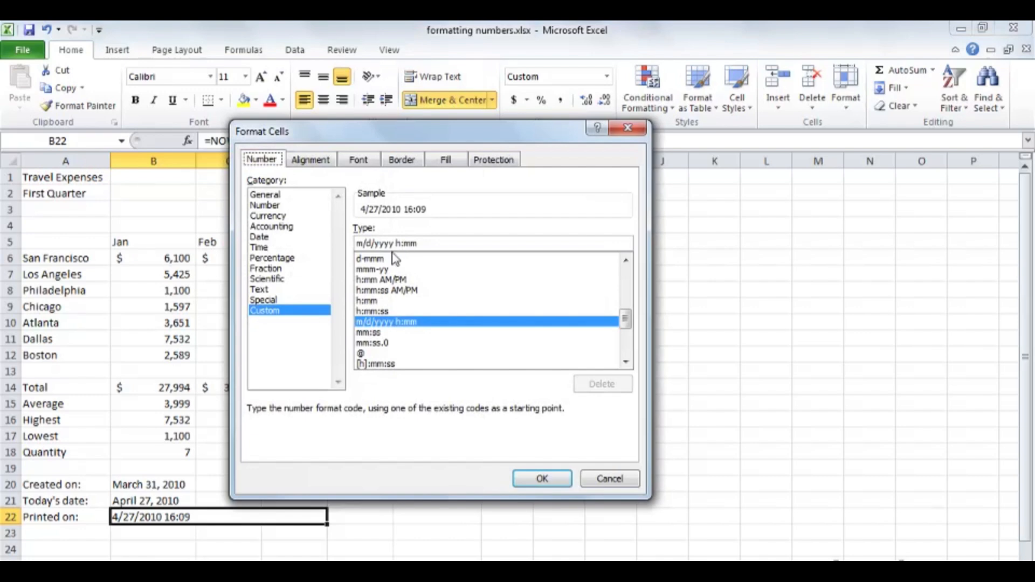
{"action": "left_click_drag", "start_coordinate": [428, 244], "coordinate": [356, 244]}
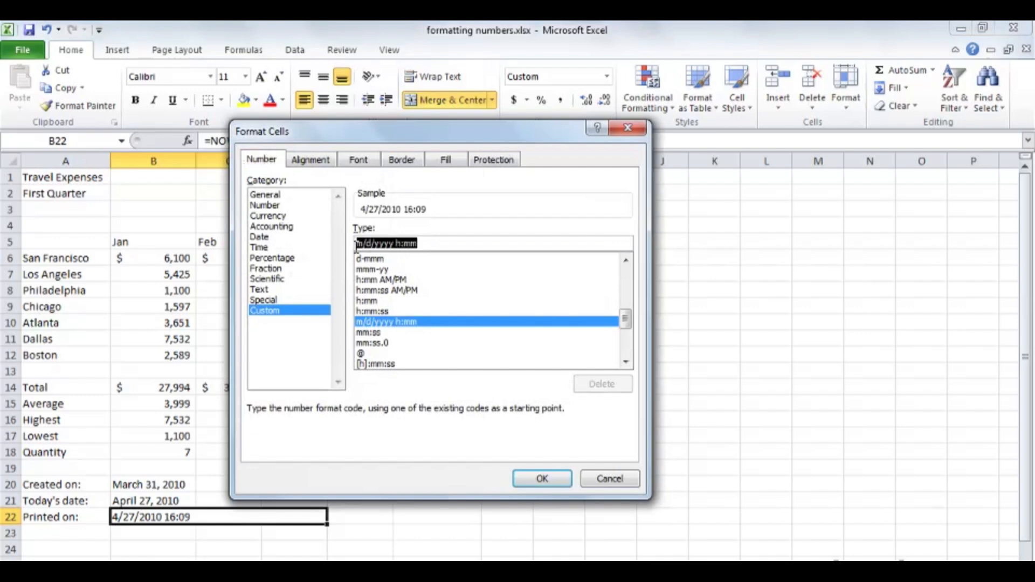
{"action": "key", "text": "Delete"}
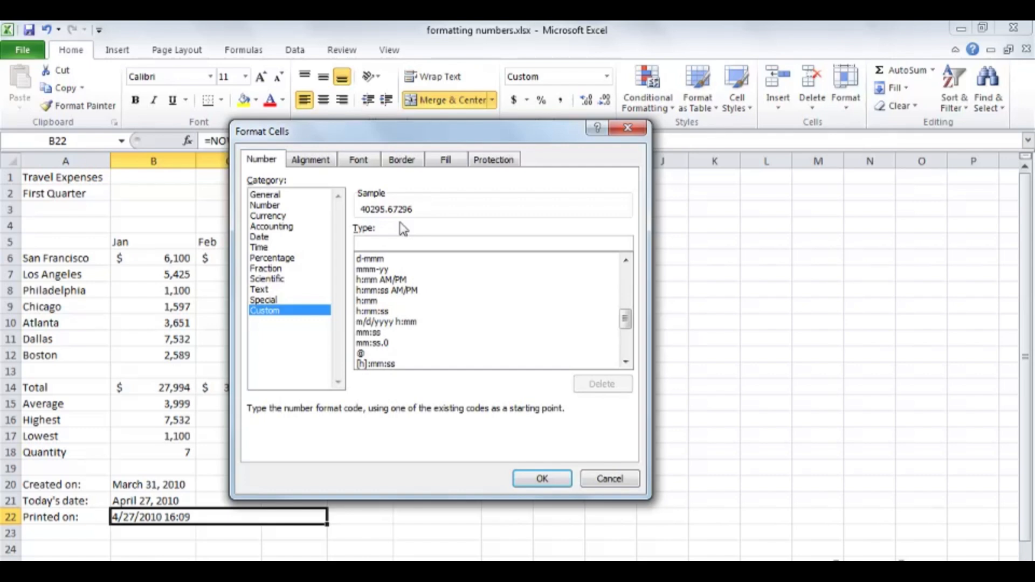
{"action": "type", "text": "m"}
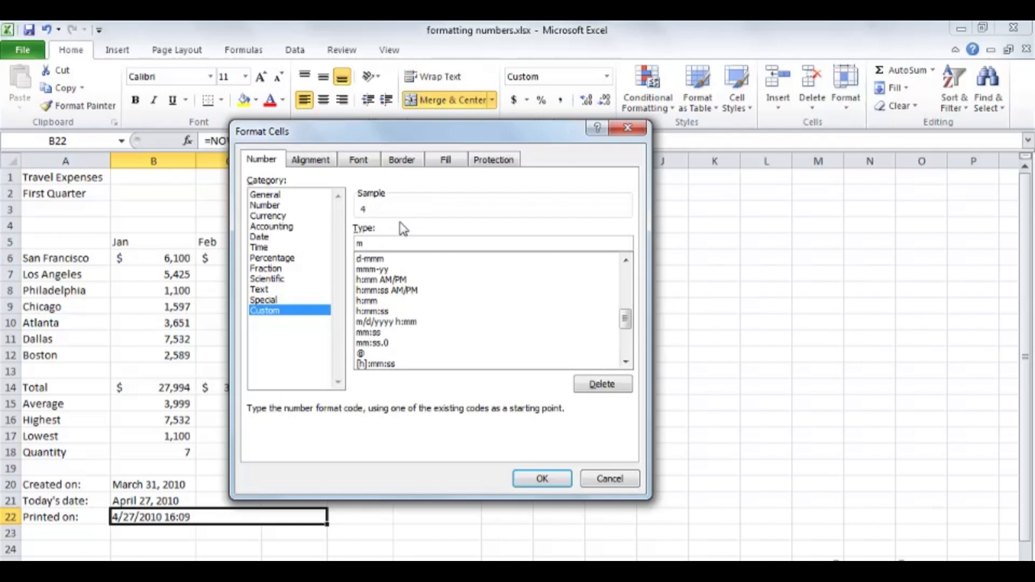
{"action": "type", "text": "mmm d"}
{"action": "type", "text": "d, yyyy"}
{"action": "type", "text": "at"}
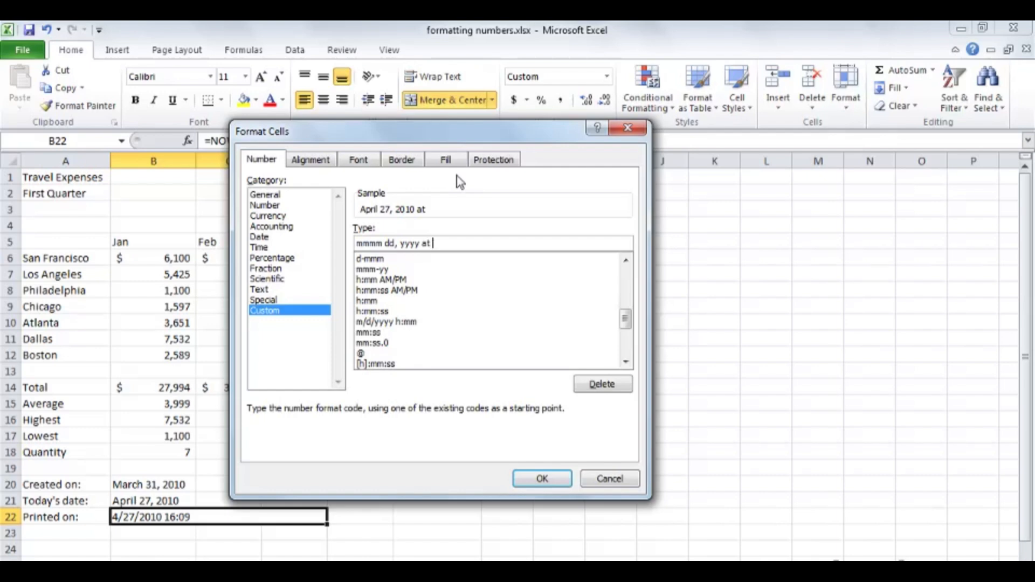
{"action": "type", "text": " hh:mm:ss"}
{"action": "left_click", "coordinate": [541, 478]}
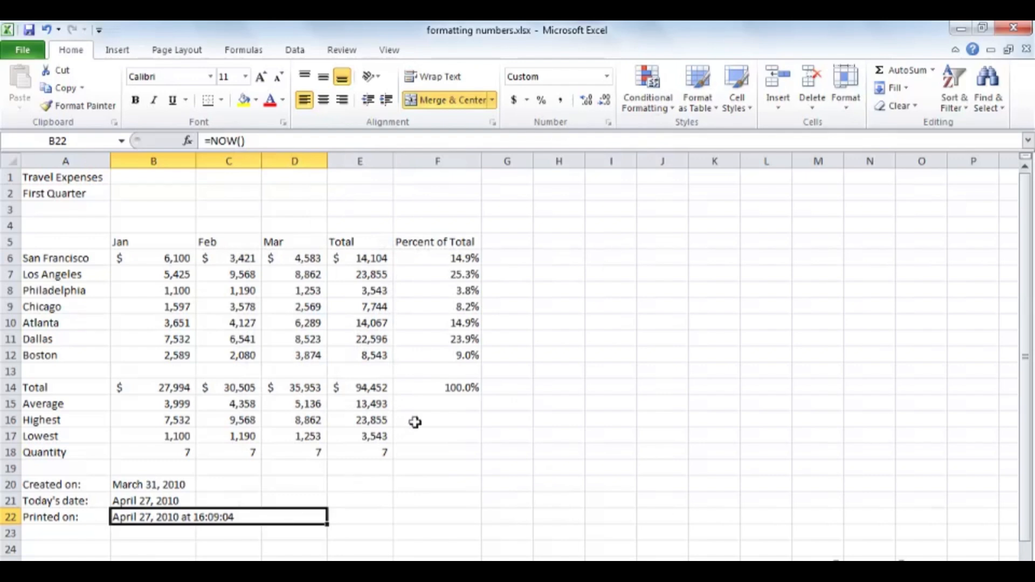
Append am/pm to B22's custom format code for 12-hour time.
{"action": "left_click", "coordinate": [608, 124]}
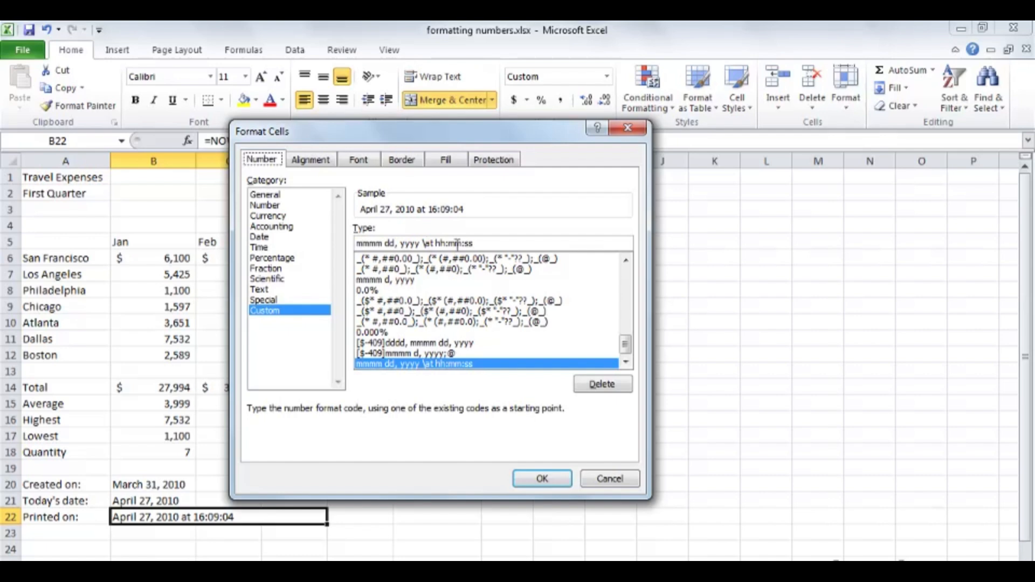
{"action": "left_click", "coordinate": [474, 244]}
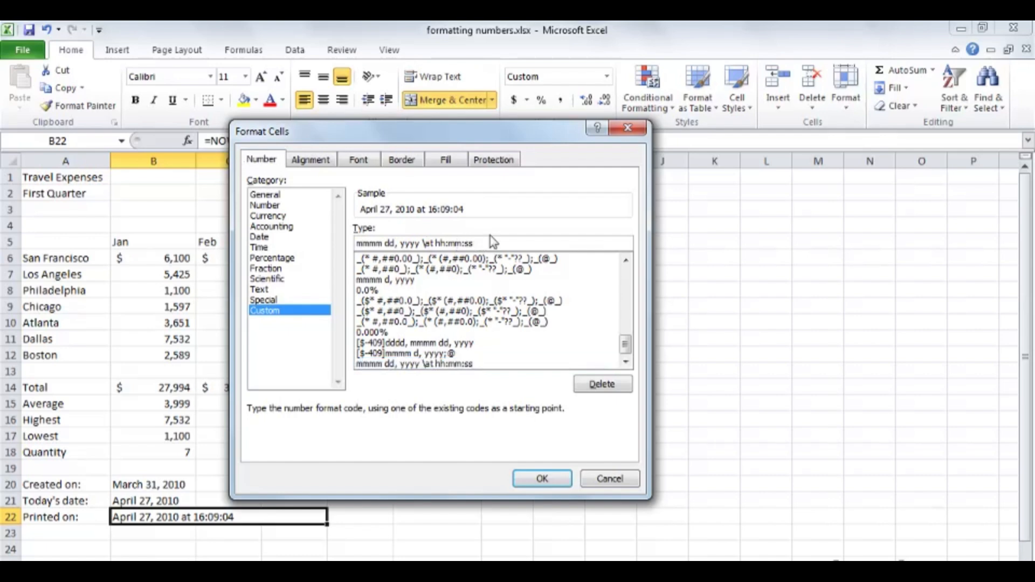
{"action": "type", "text": "am/pm"}
{"action": "left_click", "coordinate": [542, 478]}
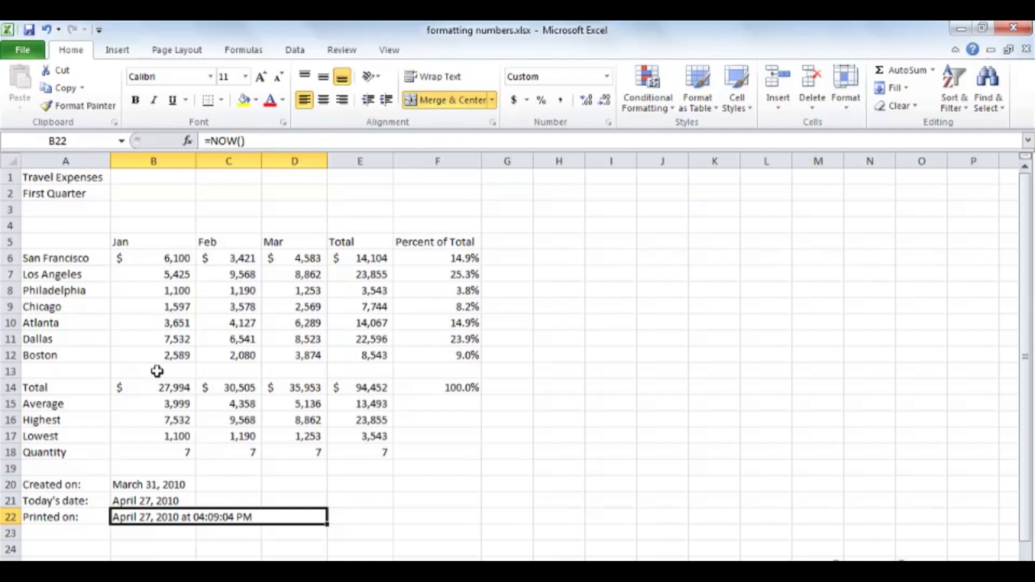
Re-enter 2589 in B12 and recalculate with F9 to refresh the timestamp.
{"action": "left_click", "coordinate": [154, 353]}
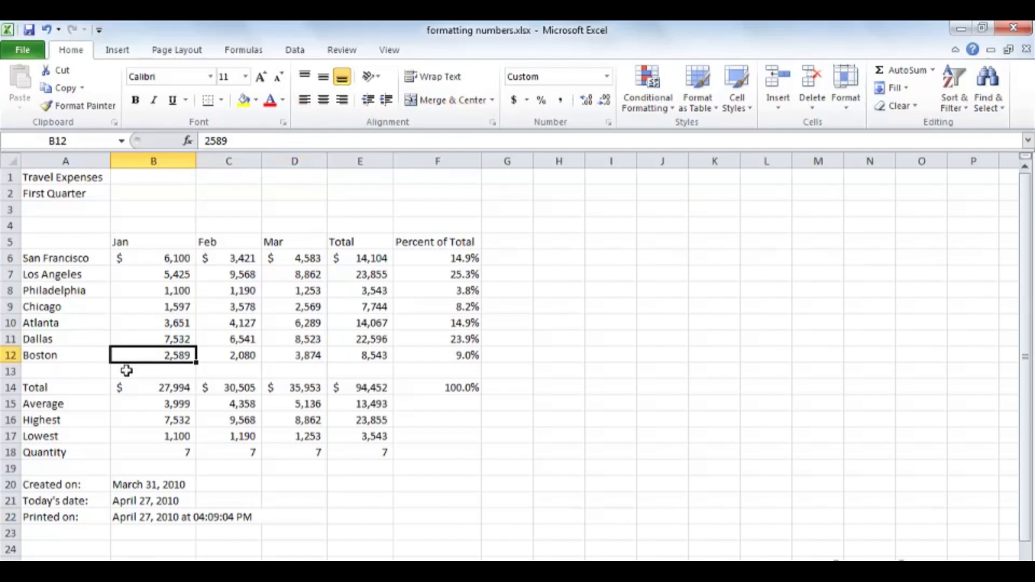
{"action": "type", "text": "2589"}
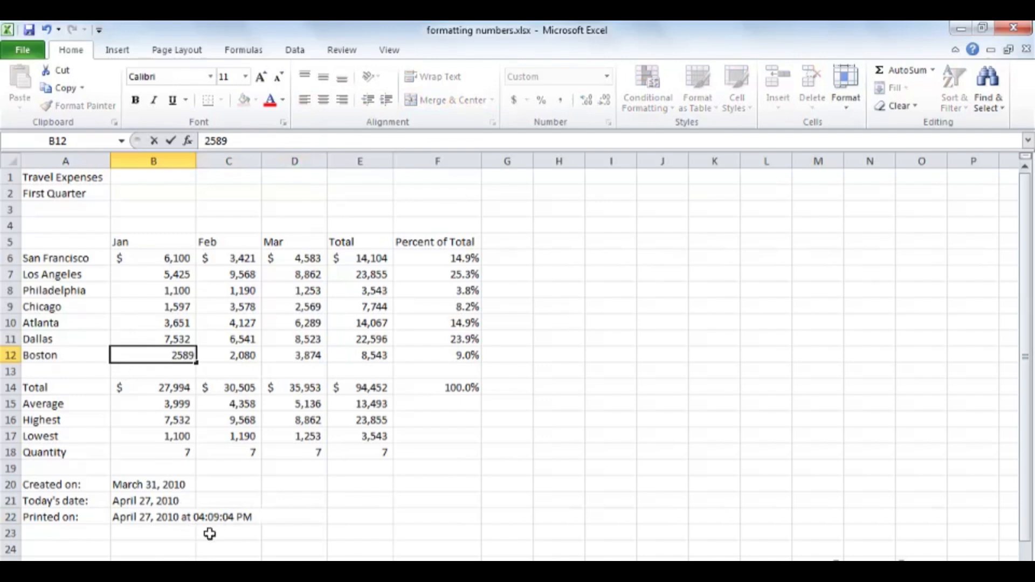
{"action": "key", "text": "Return"}
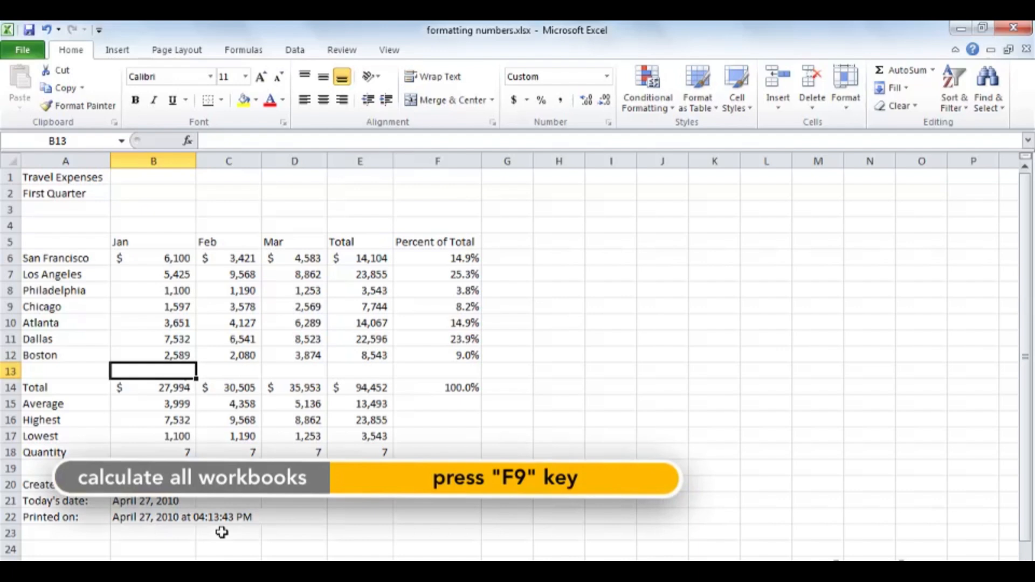
{"action": "key", "text": "F9"}
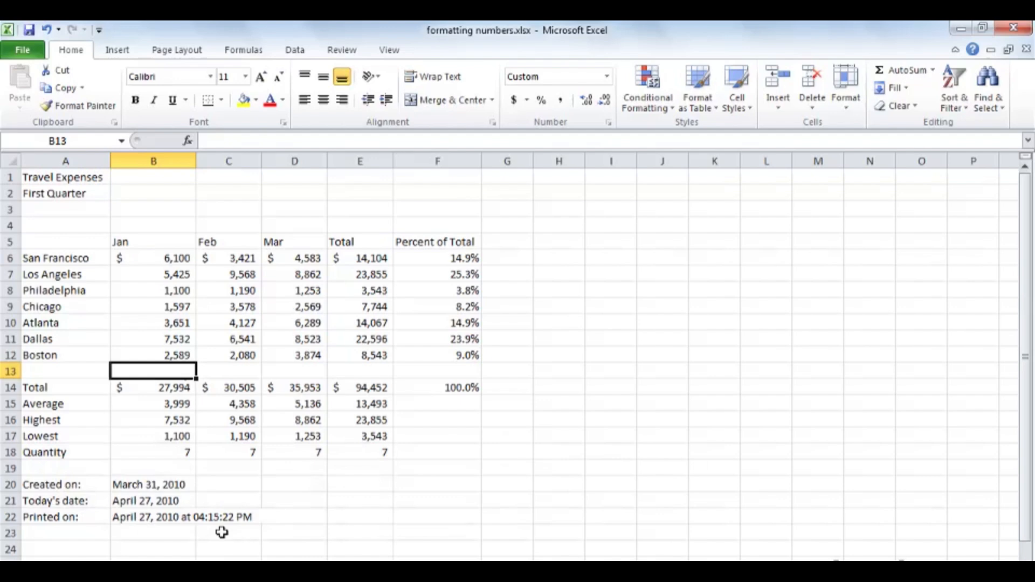
{"action": "left_click", "coordinate": [609, 123]}
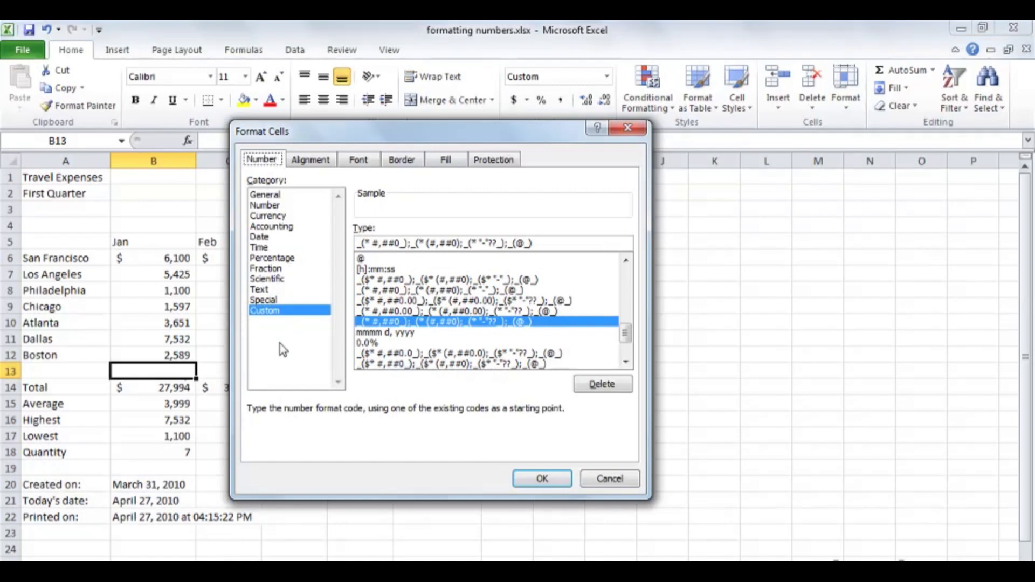
{"action": "left_click", "coordinate": [607, 485]}
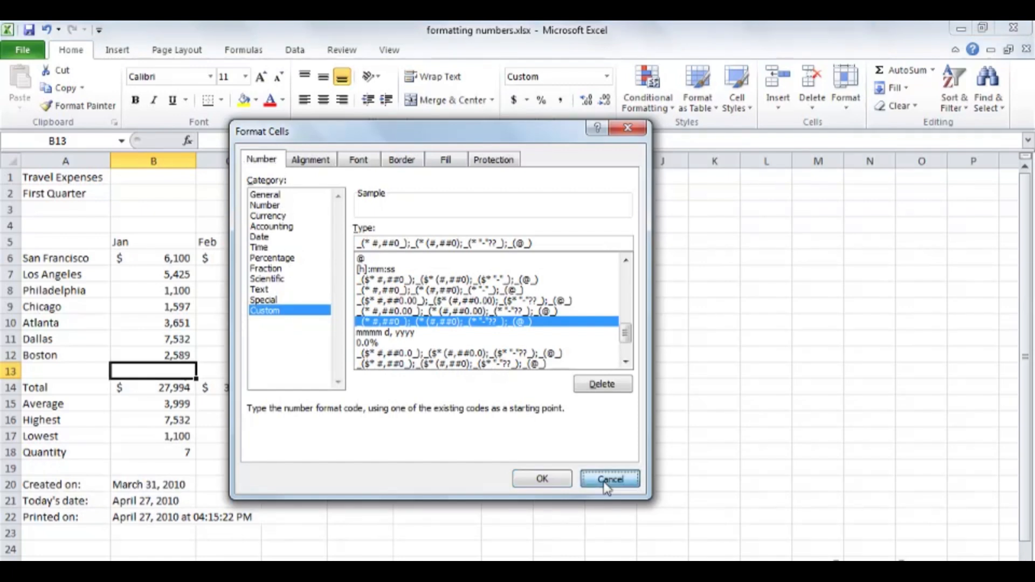